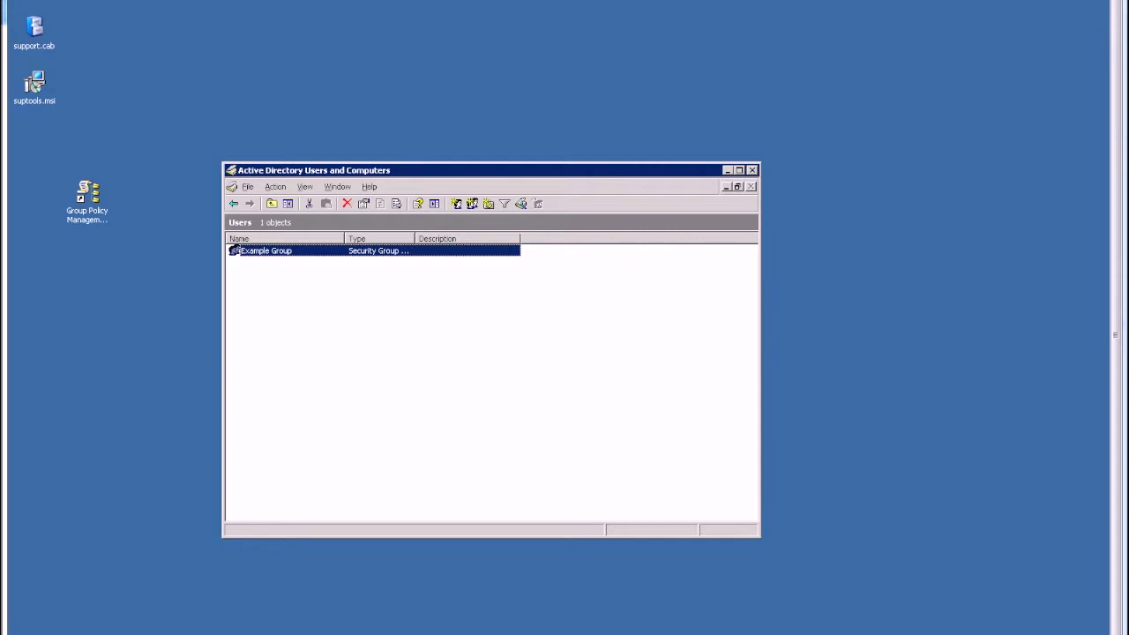
- Browse the Active Directory OUs and list the users in the Users OU
{"action": "key", "text": "BackSpace"}
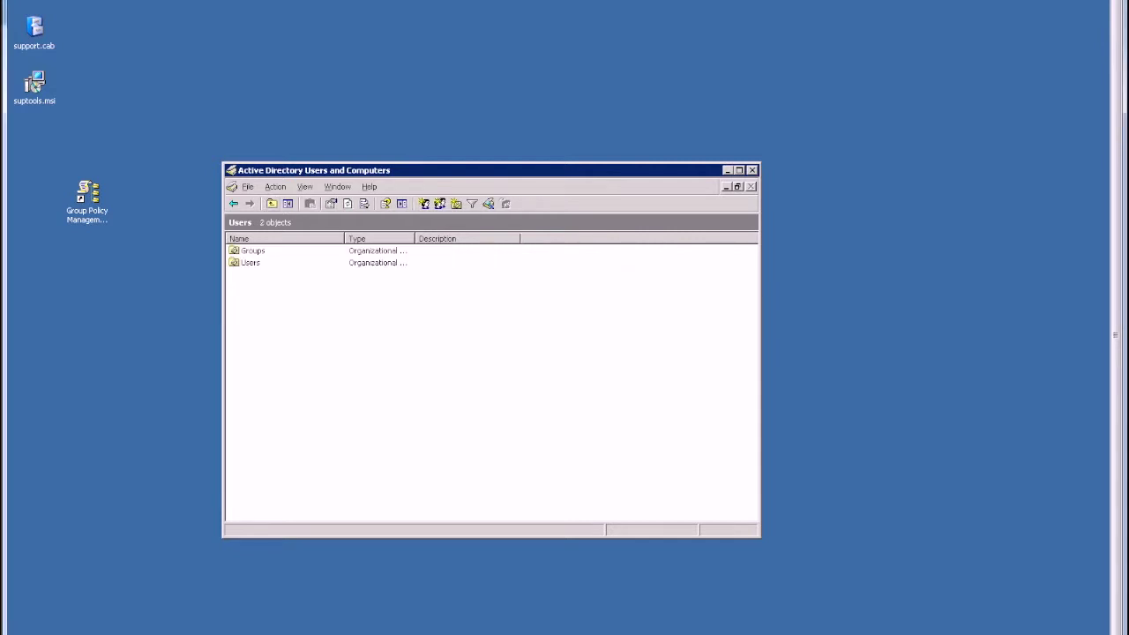
{"action": "key", "text": "alt+Left"}
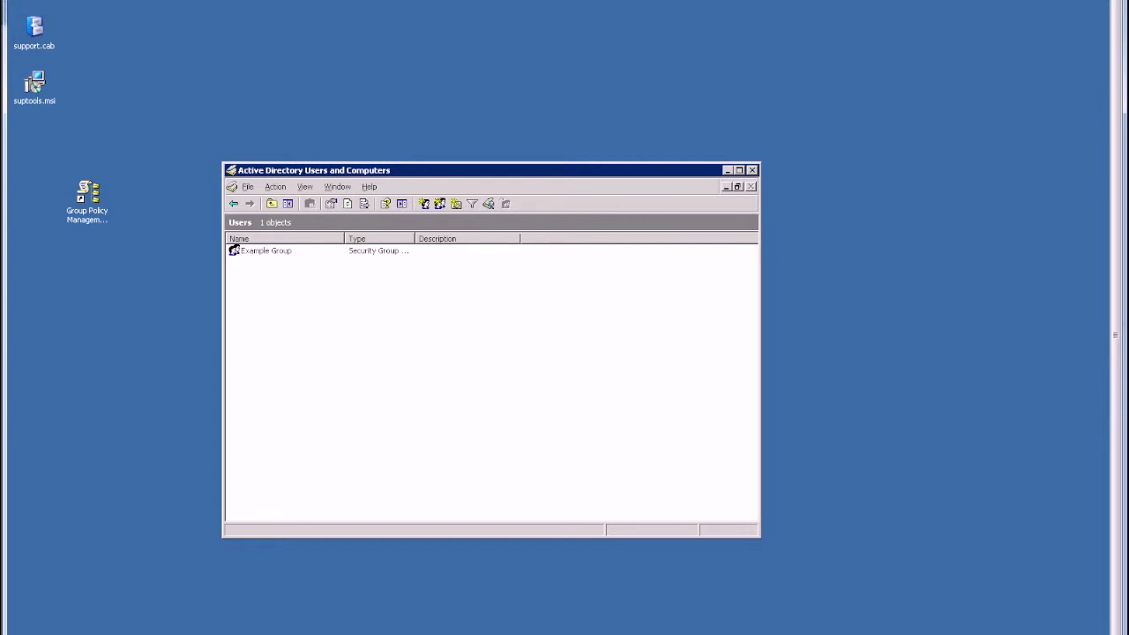
{"action": "key", "text": "BackSpace"}
{"action": "key", "text": "Down"}
{"action": "key", "text": "Return"}
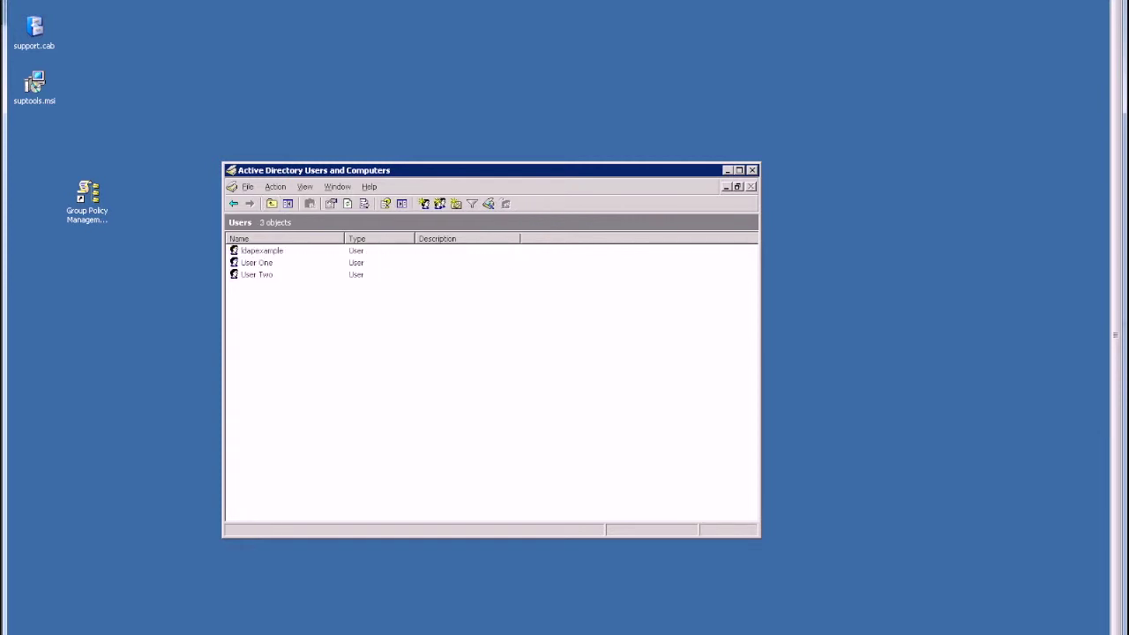
{"action": "key", "text": "BackSpace"}
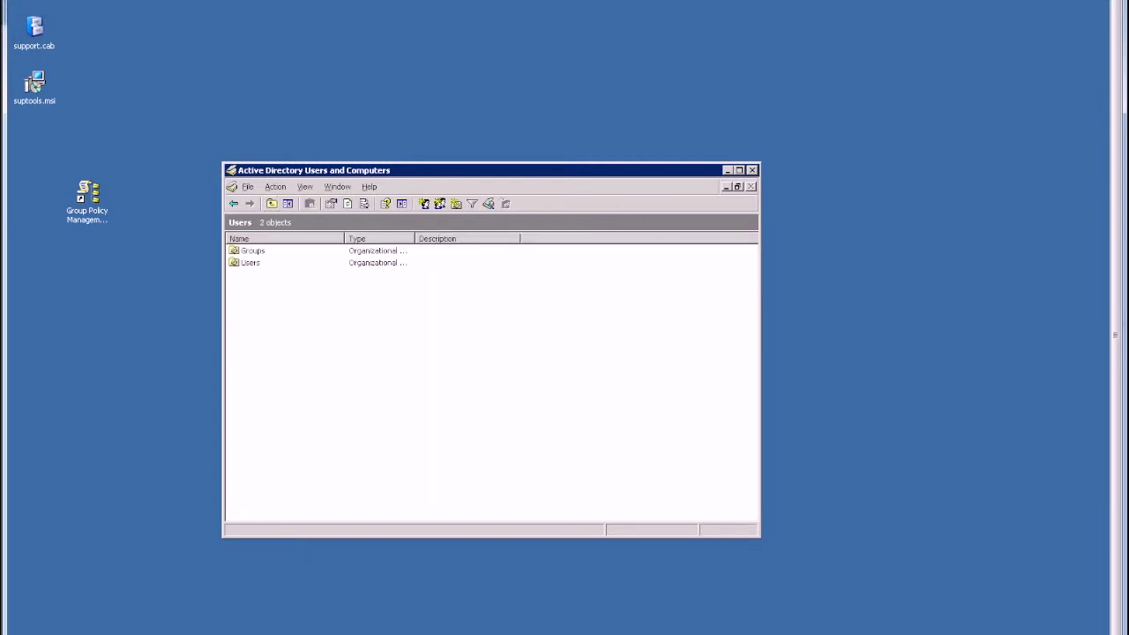
- Check in Example Group's properties that User One and User Two are members
{"action": "key", "text": "Up"}
{"action": "key", "text": "Return"}
{"action": "key", "text": "Down"}
{"action": "key", "text": "Return"}
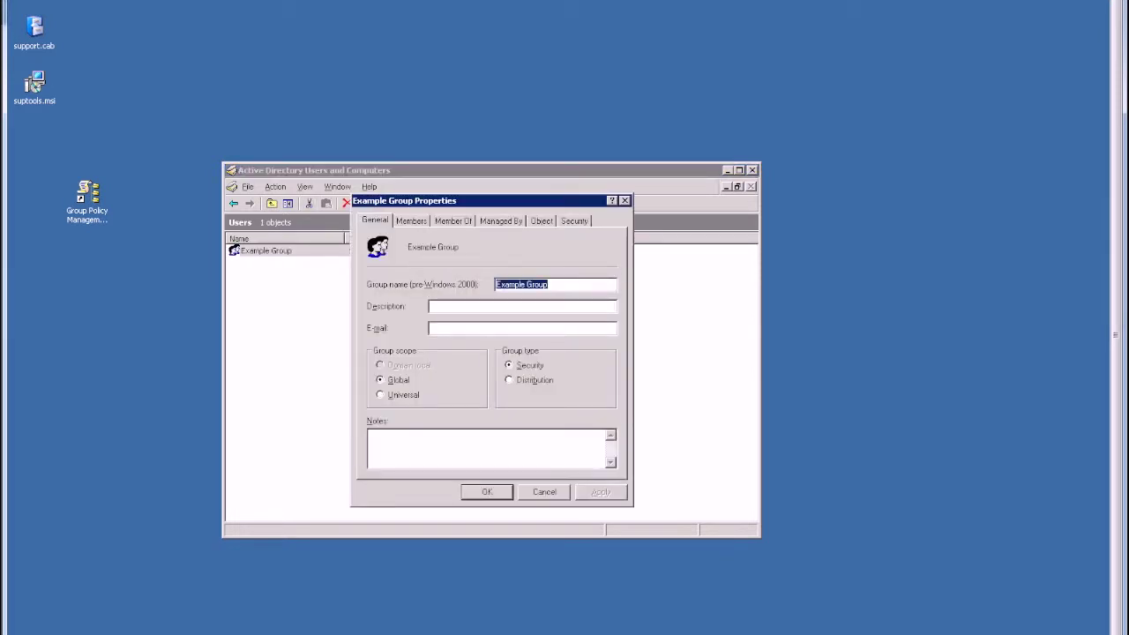
{"action": "key", "text": "ctrl+Tab"}
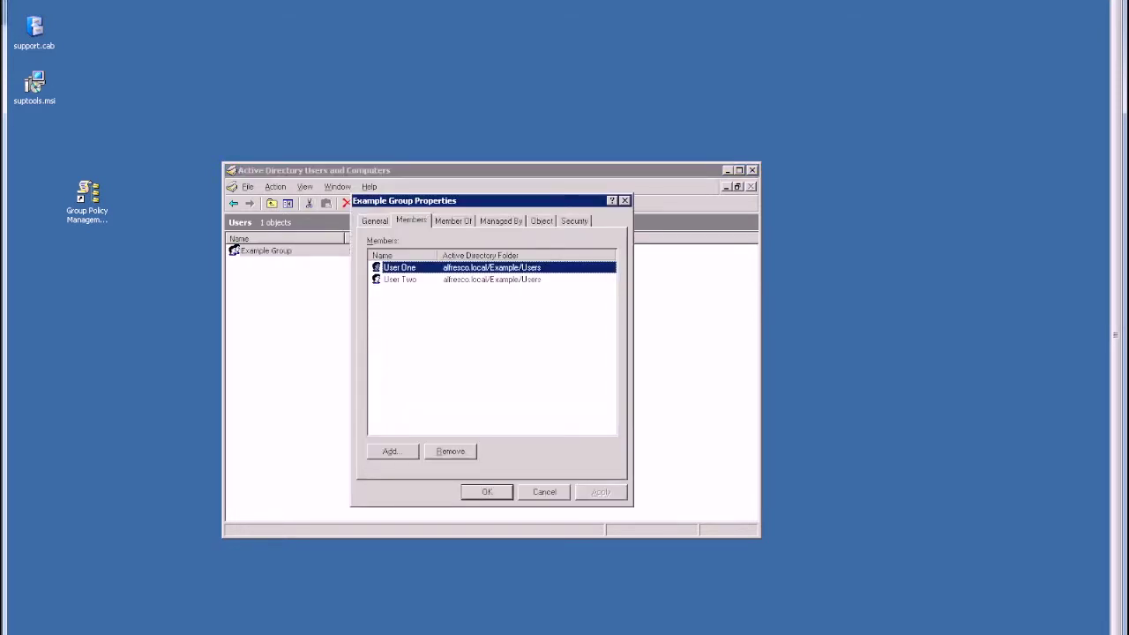
{"action": "key", "text": "Escape"}
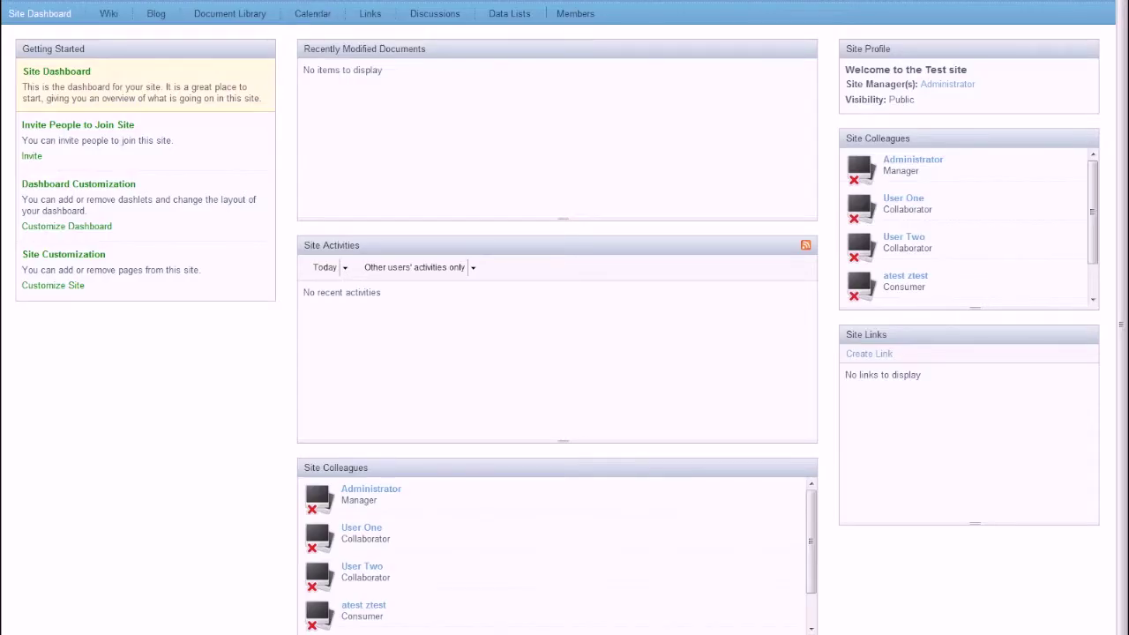
- Verify Example Group lists userone and usertwo, then show both as Collaborators on the Test dashboard
{"action": "left_click", "coordinate": [381, 131]}
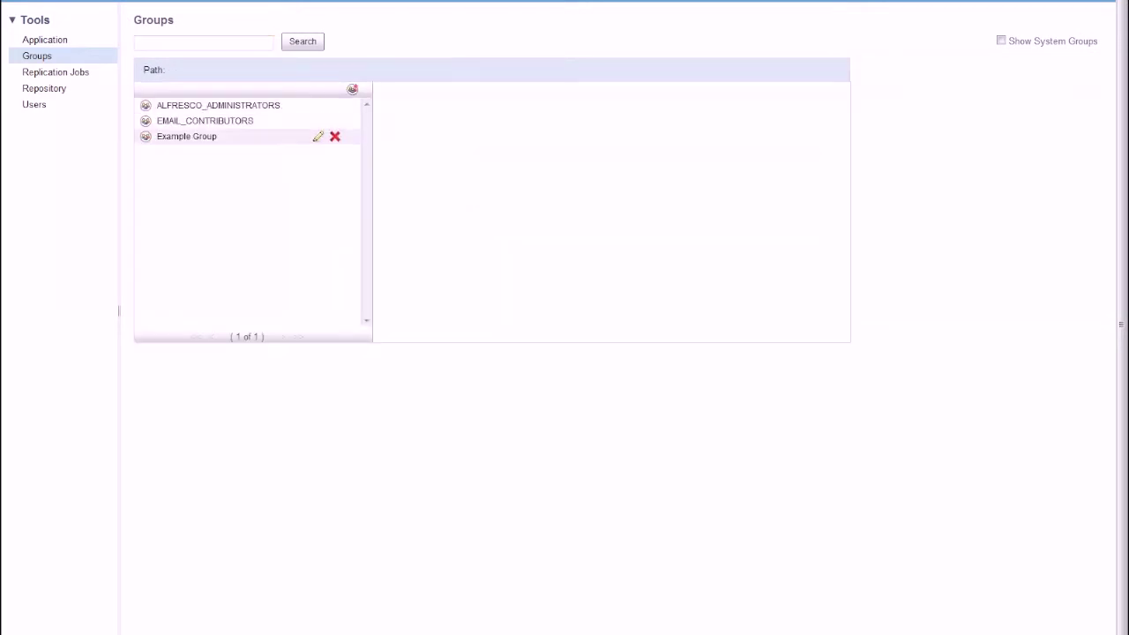
{"action": "left_click", "coordinate": [186, 135]}
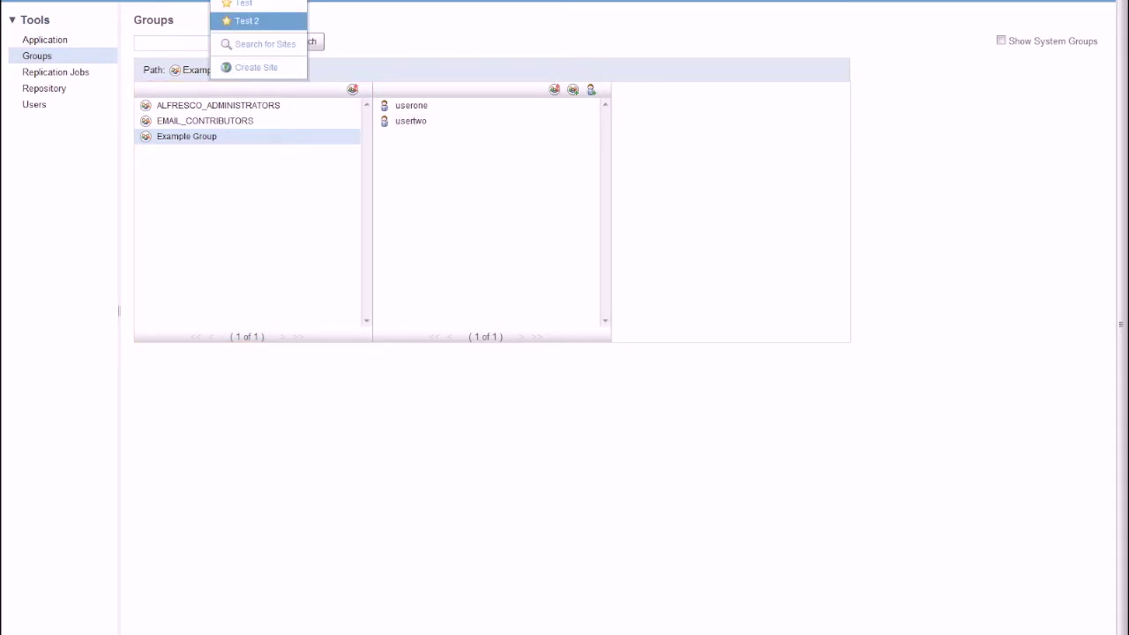
{"action": "key", "text": "Up"}
{"action": "key", "text": "Return"}
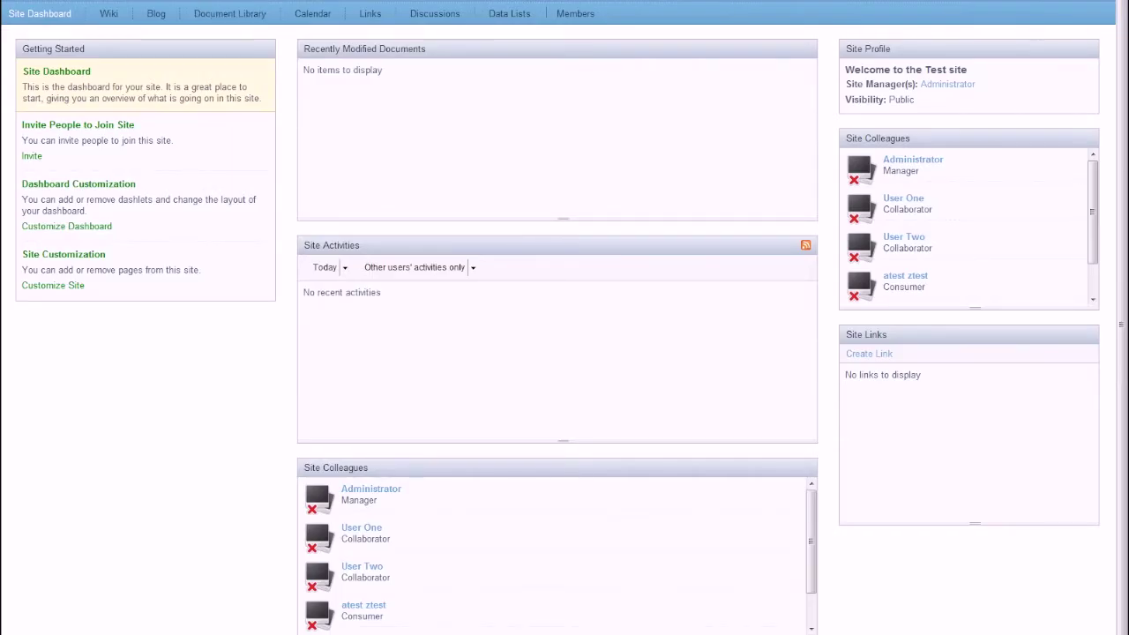
{"action": "left_click_drag", "start_coordinate": [924, 198], "coordinate": [884, 199]}
{"action": "left_click_drag", "start_coordinate": [932, 248], "coordinate": [883, 248]}
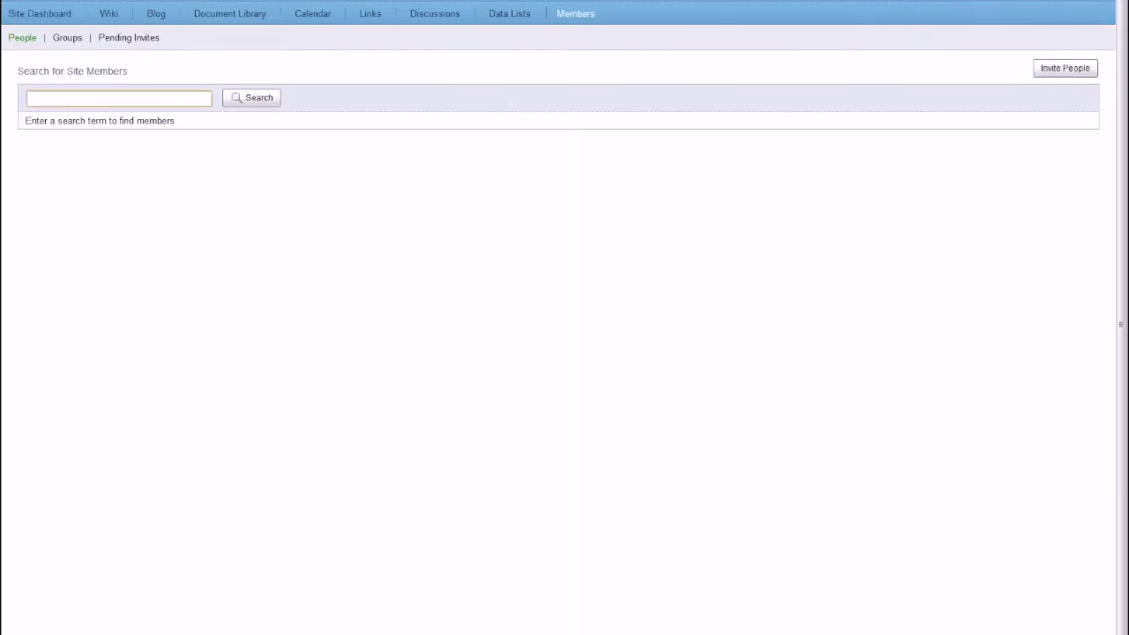
- Review the member groups of Test (Collaborator) and Test 2 (Contributor)
{"action": "left_click", "coordinate": [67, 37]}
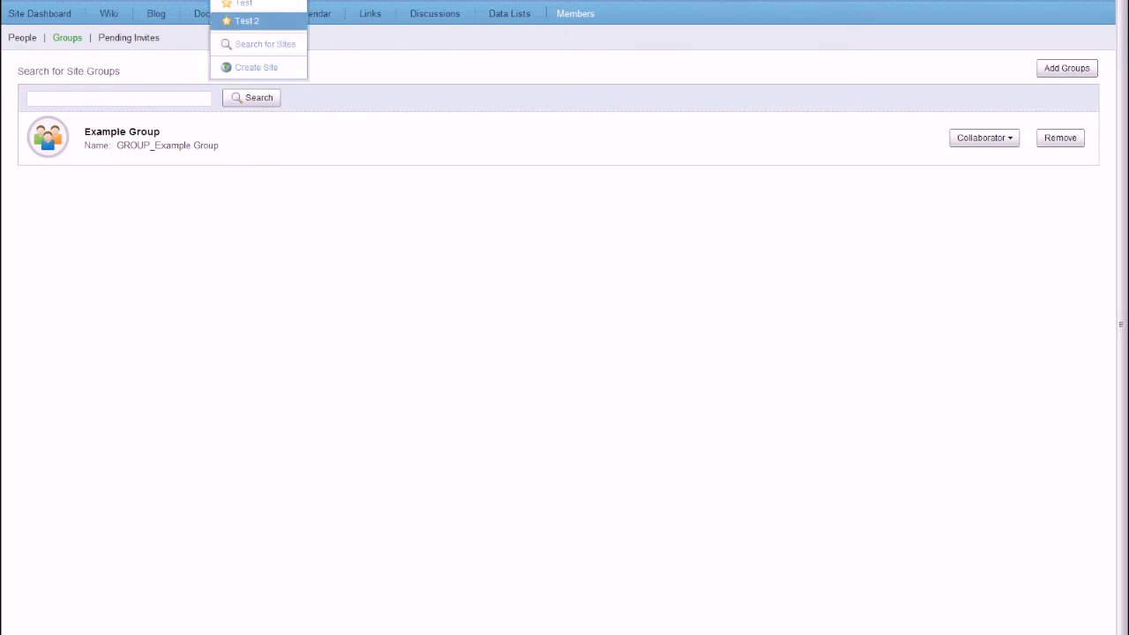
{"action": "key", "text": "Return"}
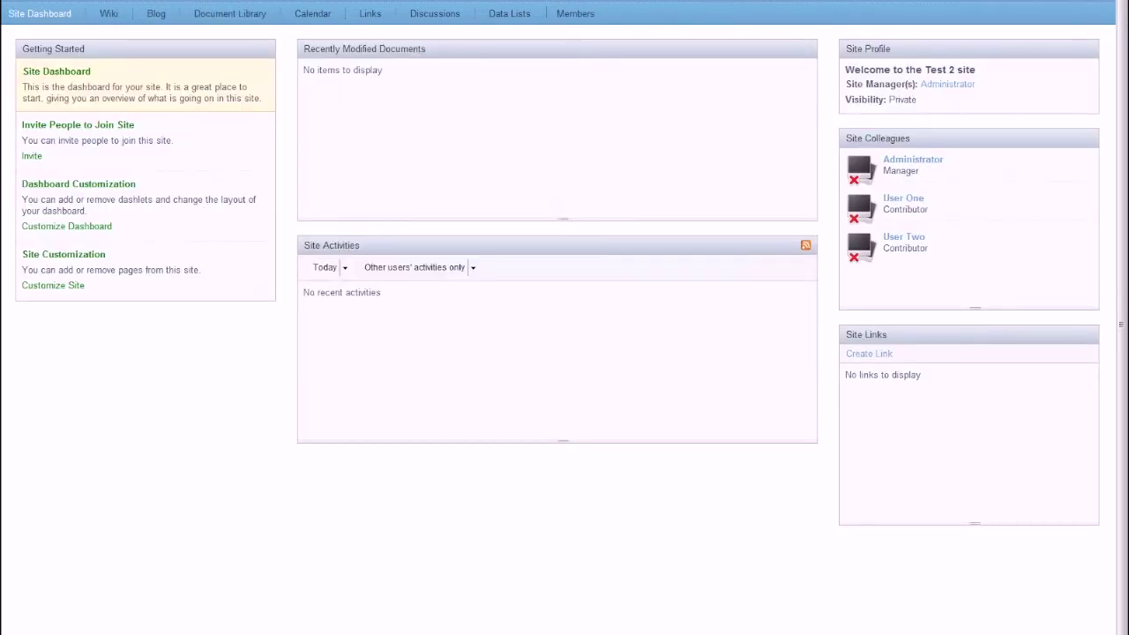
{"action": "left_click", "coordinate": [575, 13]}
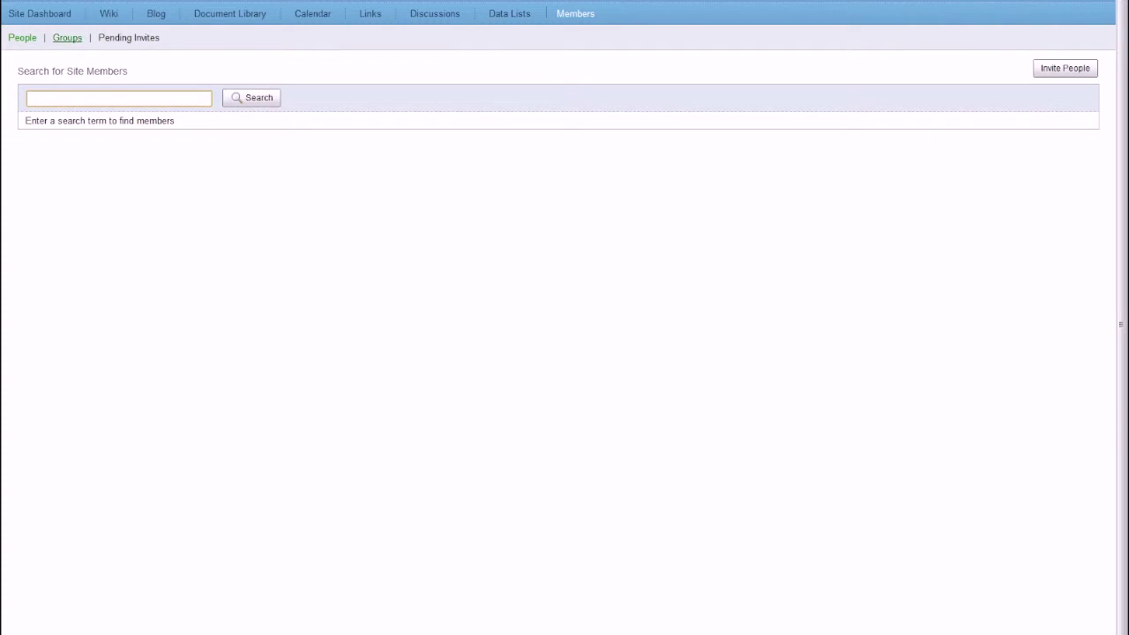
{"action": "left_click", "coordinate": [67, 37]}
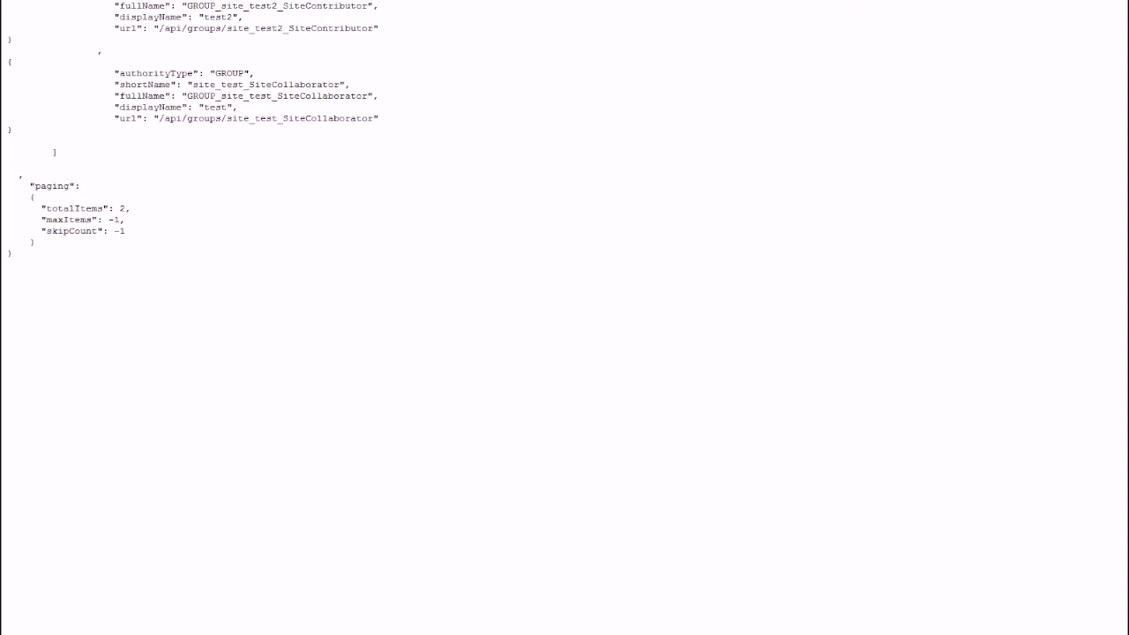
{"action": "left_click_drag", "start_coordinate": [249, 6], "coordinate": [278, 6]}
{"action": "left_click_drag", "start_coordinate": [249, 95], "coordinate": [272, 96]}
{"action": "left_click_drag", "start_coordinate": [282, 6], "coordinate": [367, 7]}
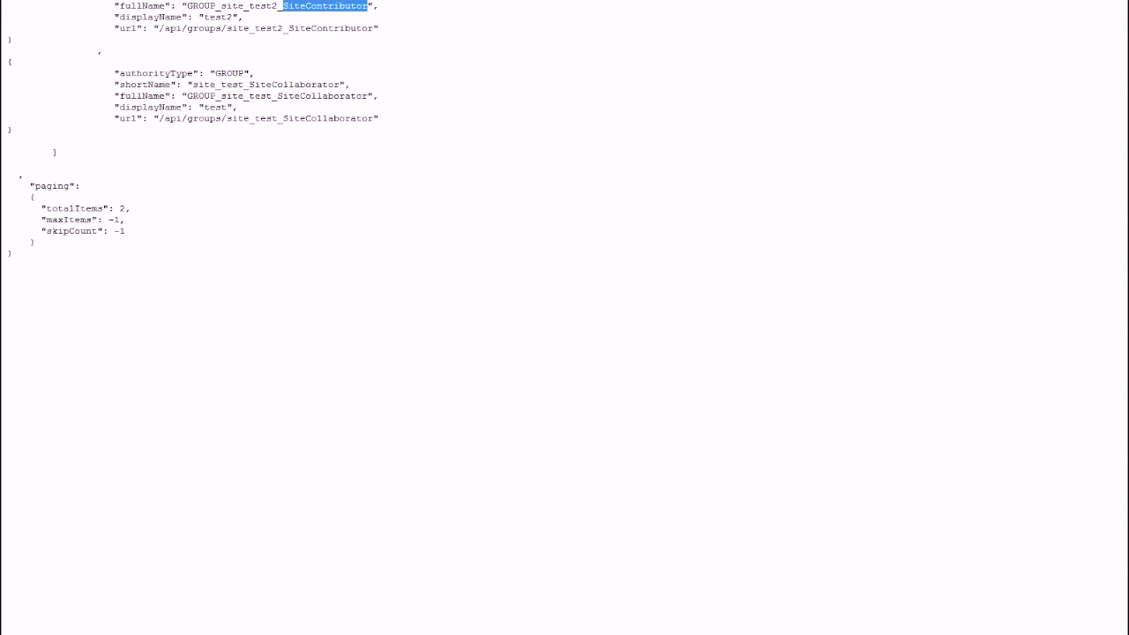
{"action": "left_click_drag", "start_coordinate": [277, 95], "coordinate": [368, 95]}
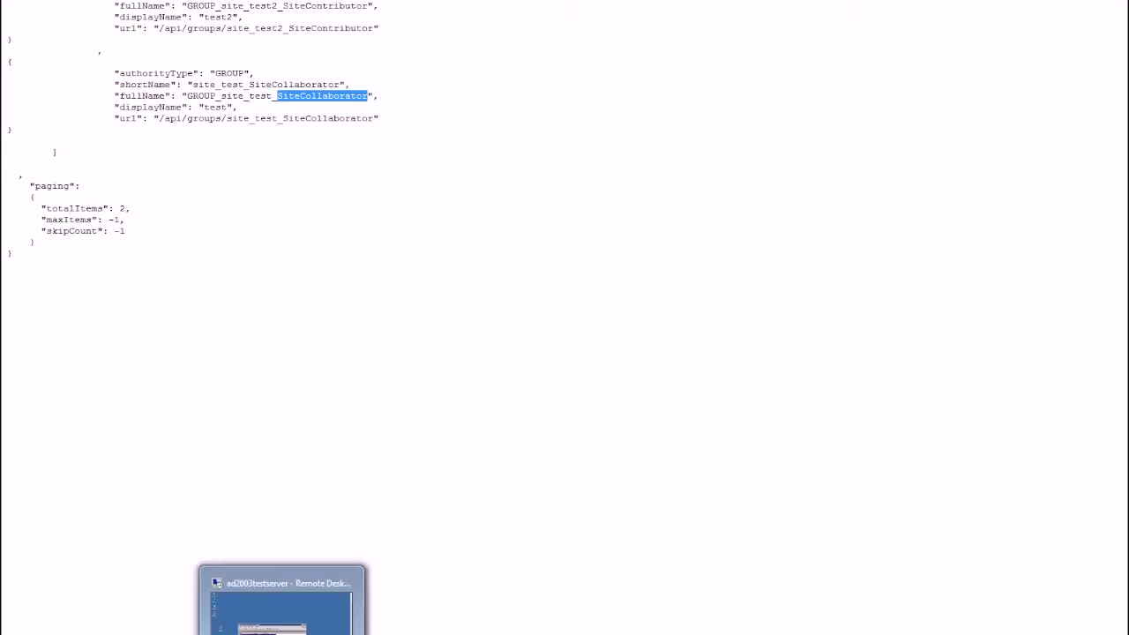
- Rename Example Group to 'Example Group NEW', appending NEW to the pre-Windows 2000 name too
{"action": "left_click", "coordinate": [282, 598]}
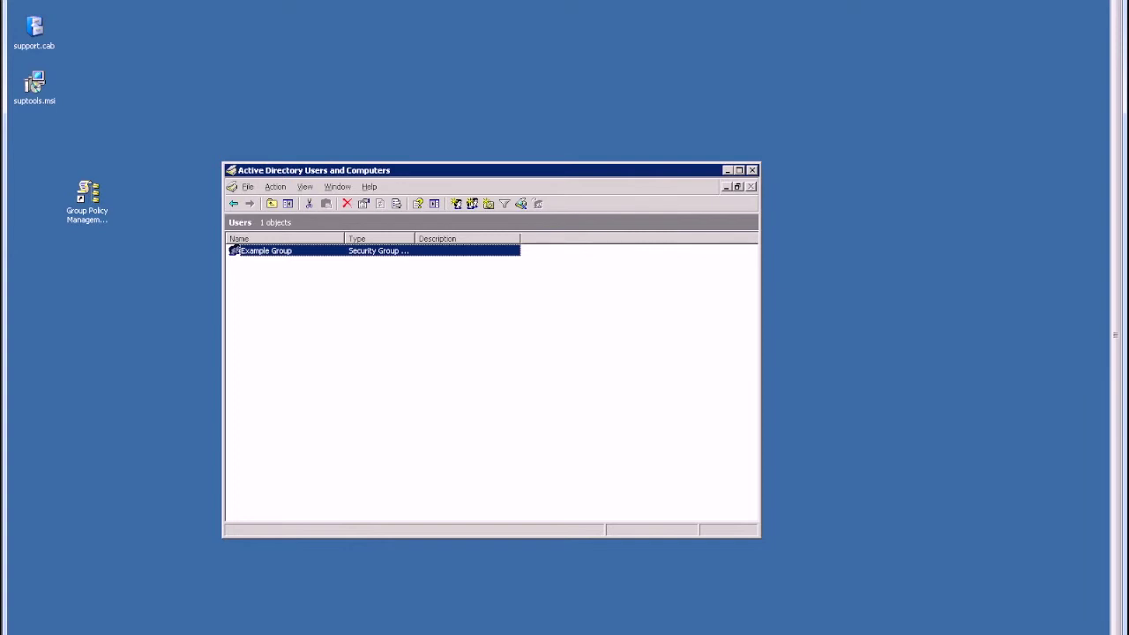
{"action": "right_click", "coordinate": [271, 250]}
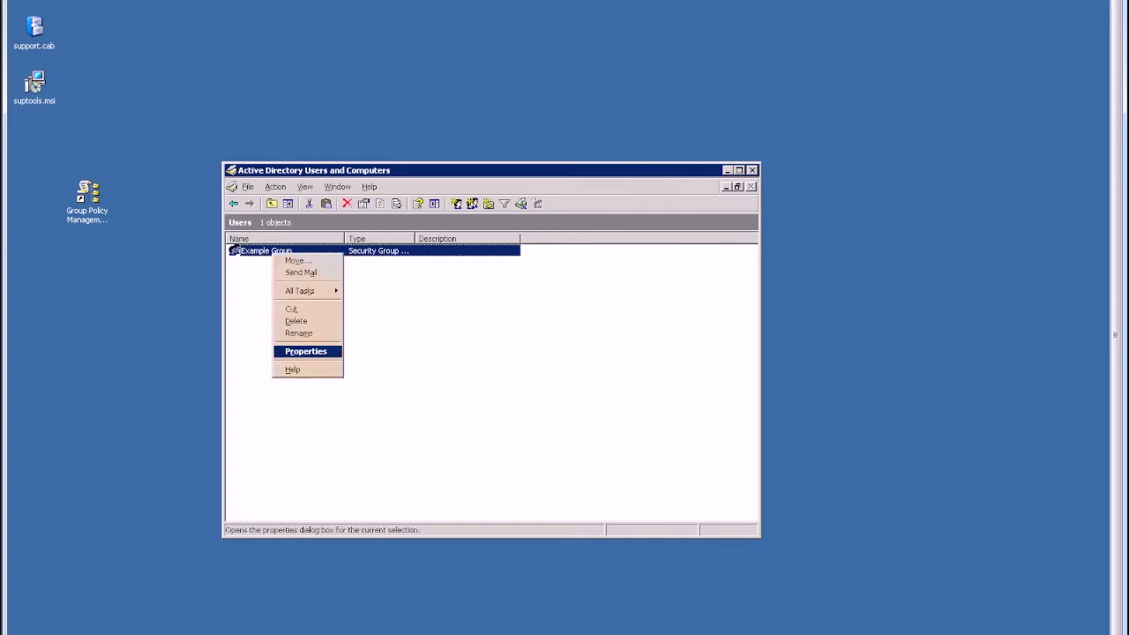
{"action": "left_click", "coordinate": [291, 334]}
{"action": "key", "text": "End"}
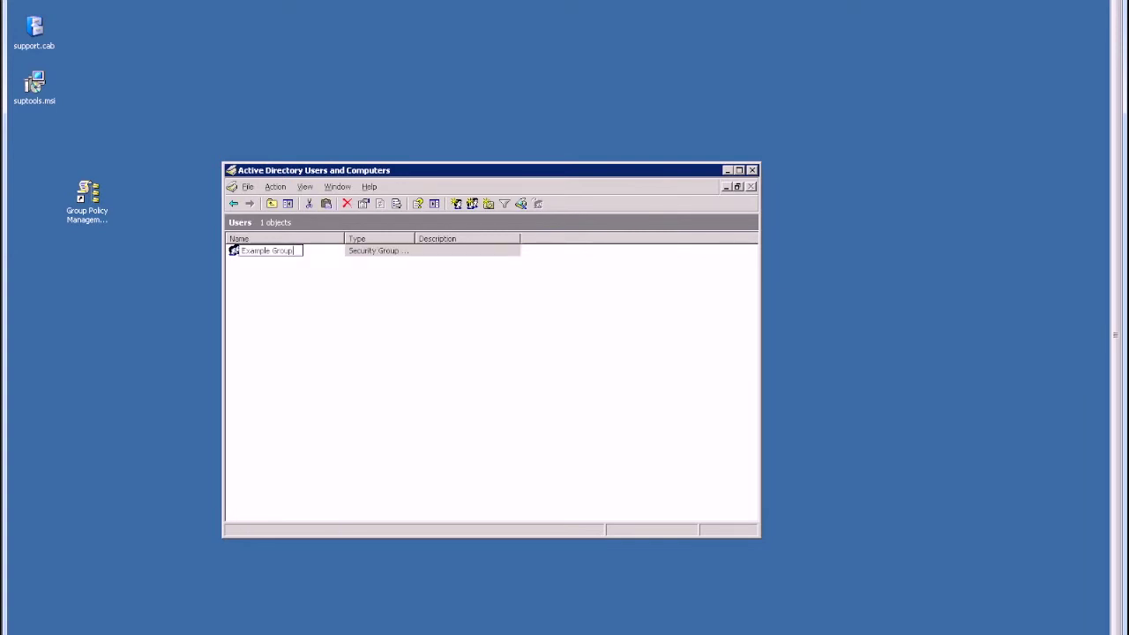
{"action": "type", "text": "NEW"}
{"action": "key", "text": "Return"}
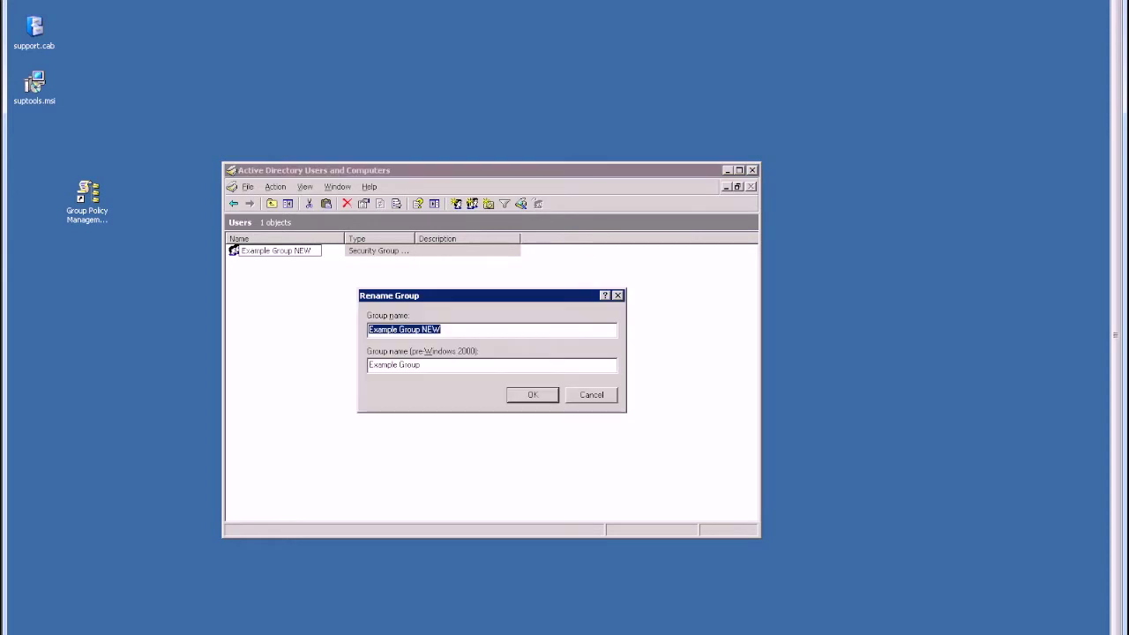
{"action": "left_click", "coordinate": [421, 365]}
{"action": "type", "text": "NEW"}
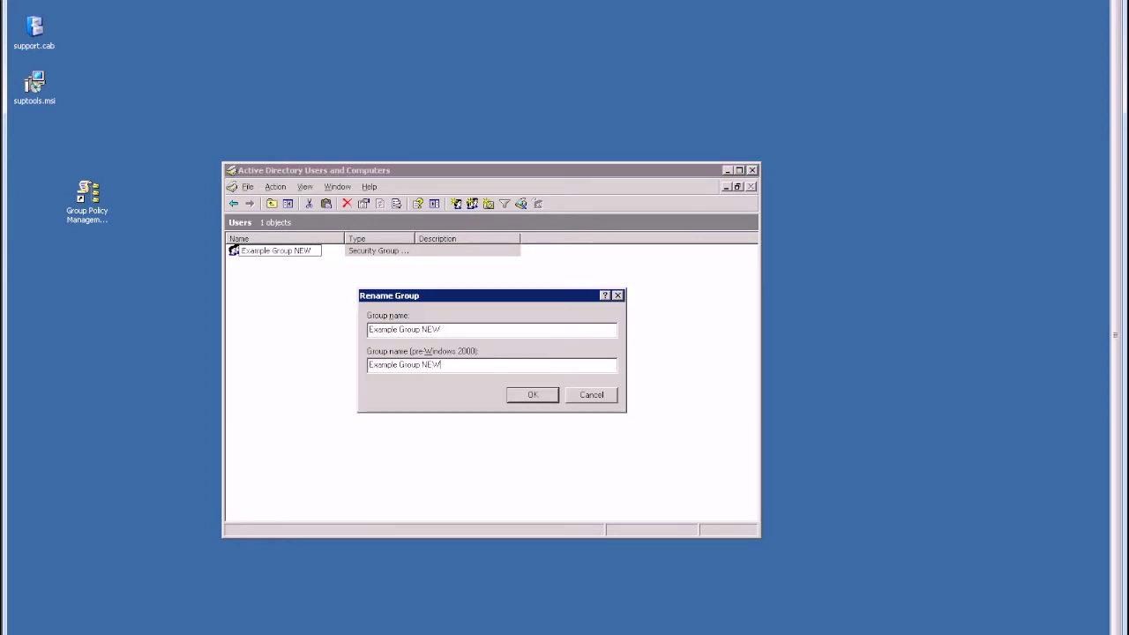
{"action": "key", "text": "Return"}
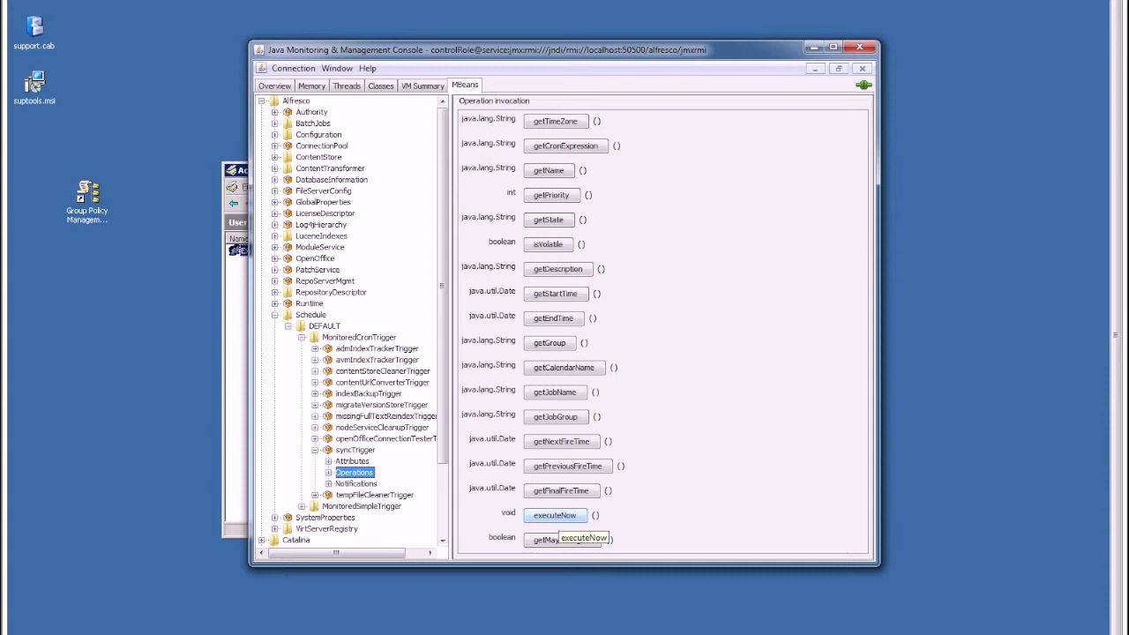
- Run the syncTrigger executeNow operation and dismiss the success message
{"action": "left_click", "coordinate": [555, 515]}
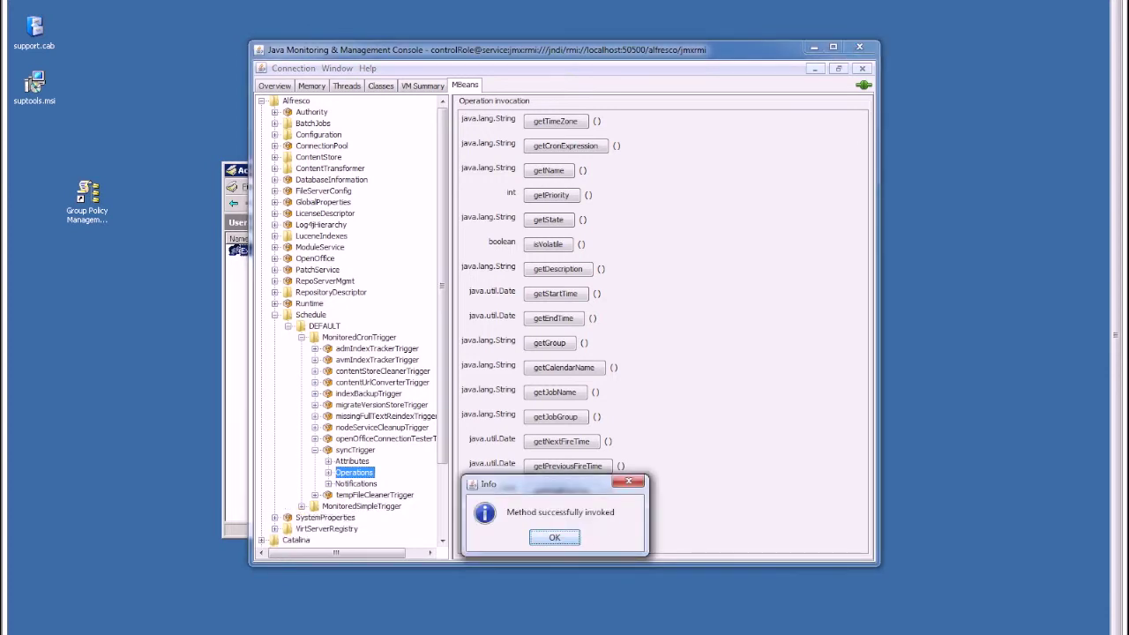
{"action": "key", "text": "Return"}
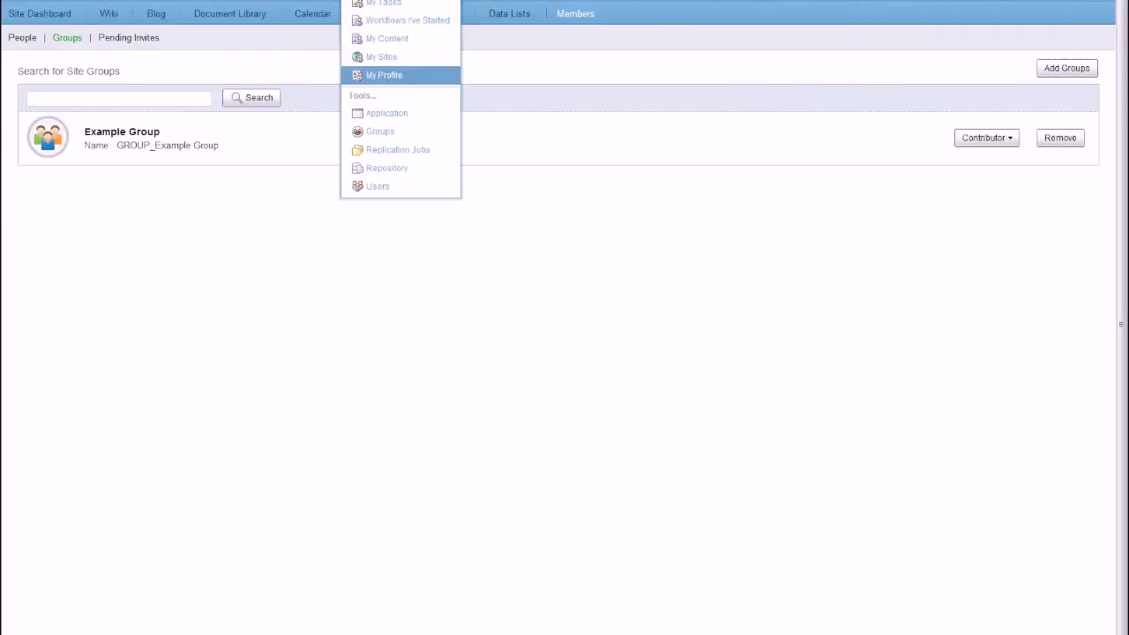
- Browse all repository groups in Admin Tools, then switch to another site from the Sites menu
{"action": "left_click", "coordinate": [374, 132]}
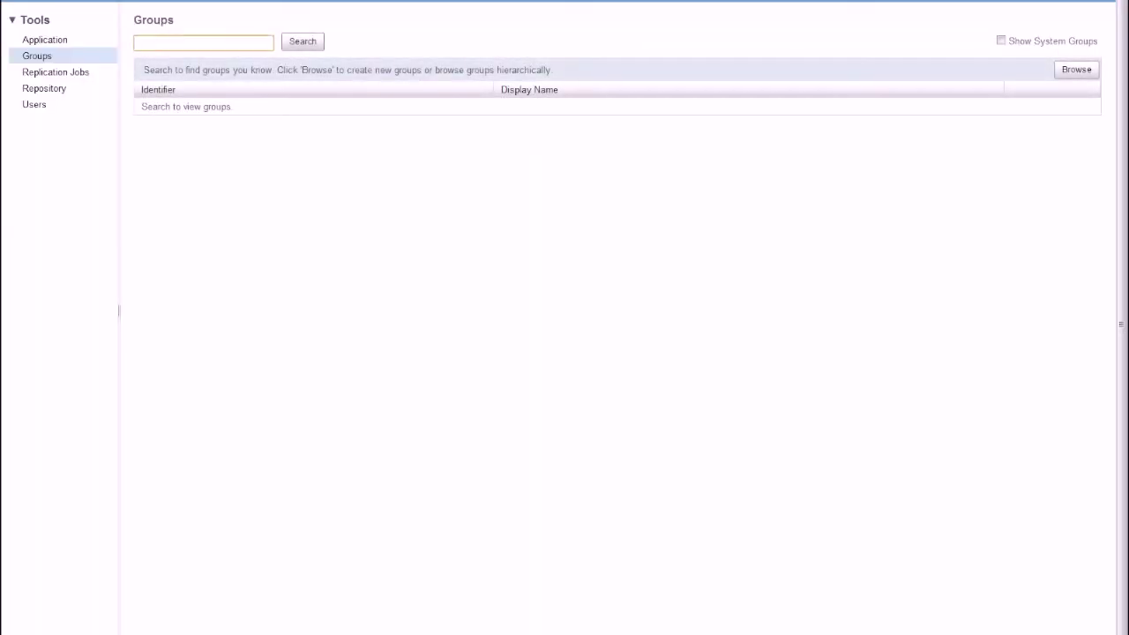
{"action": "left_click", "coordinate": [1076, 68]}
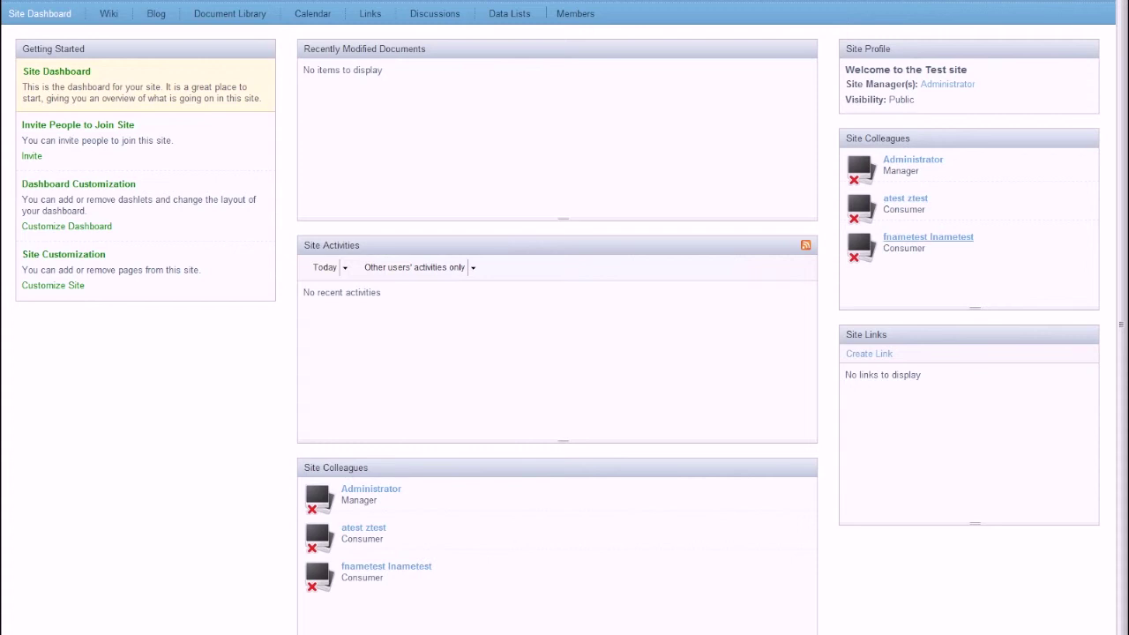
{"action": "left_click", "coordinate": [239, 3]}
{"action": "left_click", "coordinate": [238, 19]}
- Review the groups that already belong to the site
{"action": "left_click", "coordinate": [575, 14]}
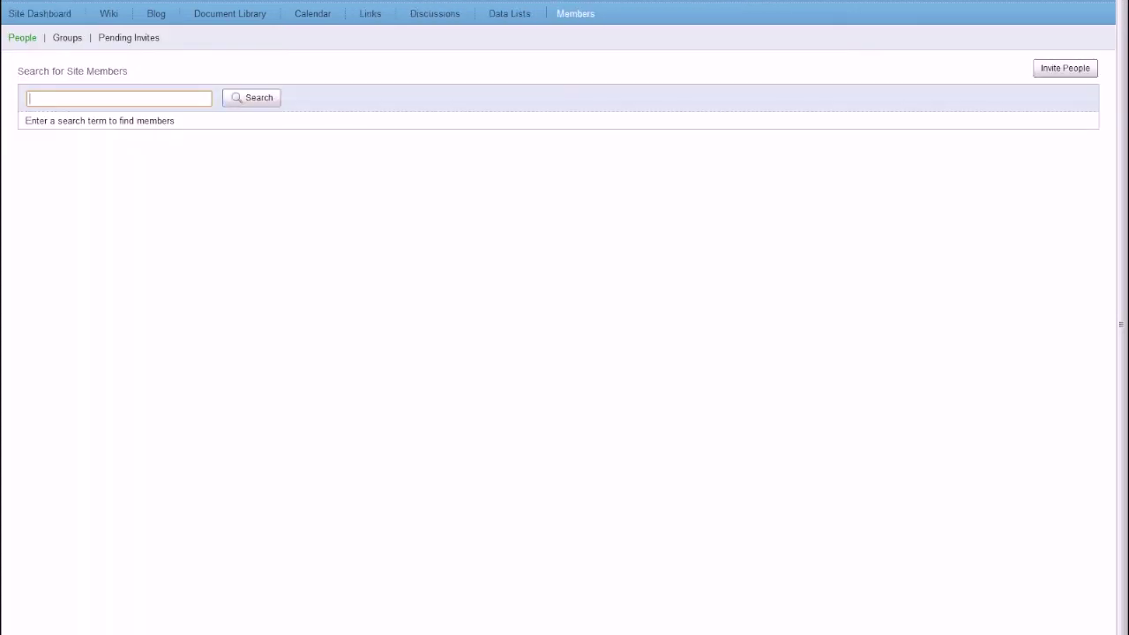
{"action": "left_click", "coordinate": [67, 37]}
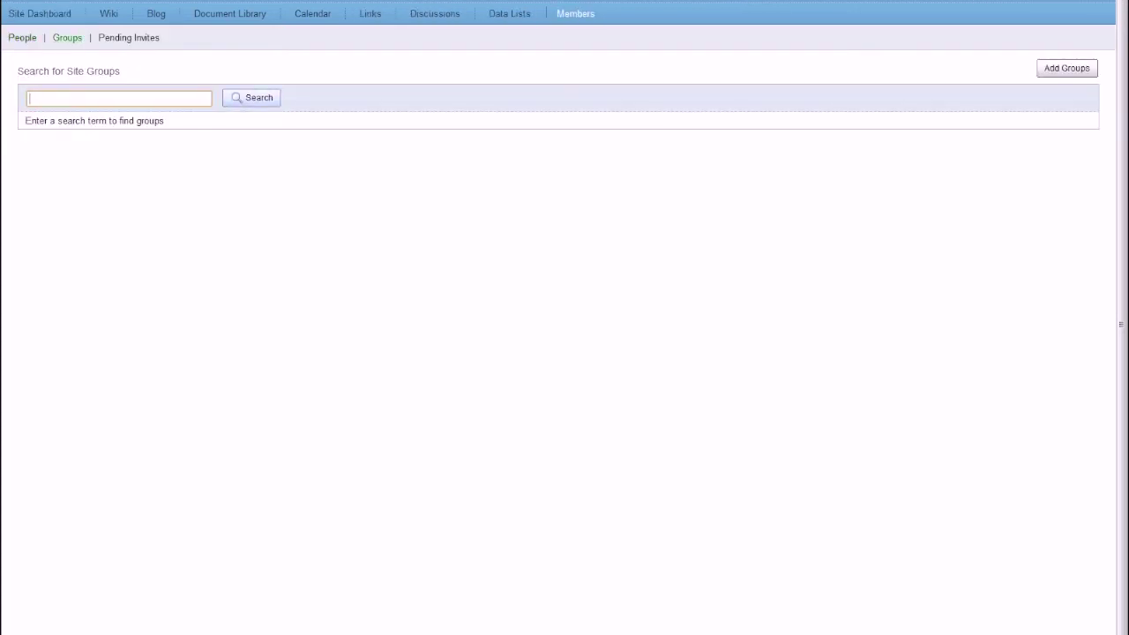
{"action": "key", "text": "Return"}
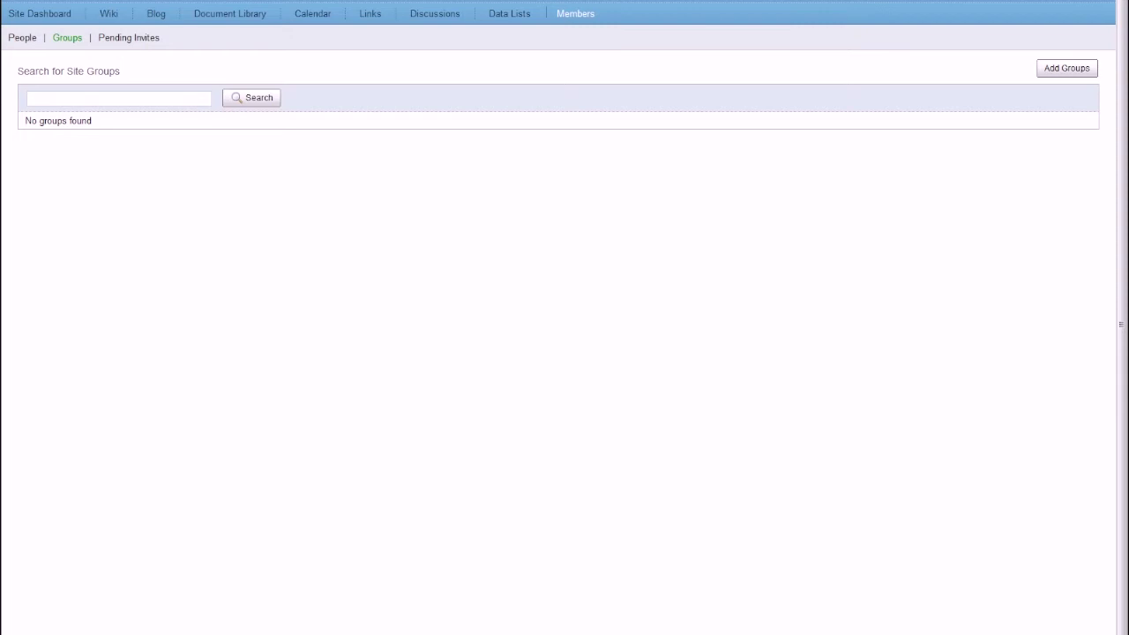
- Search exam* and add Example Group NEW to the site as Collaborator
{"action": "left_click", "coordinate": [1067, 68]}
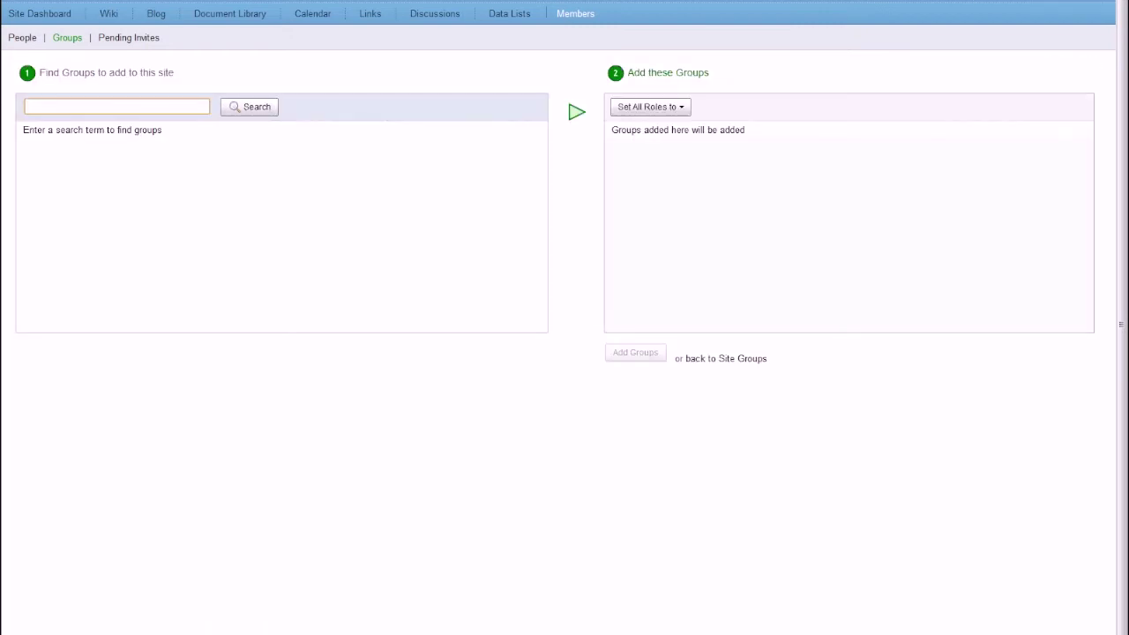
{"action": "type", "text": "exam*"}
{"action": "key", "text": "Return"}
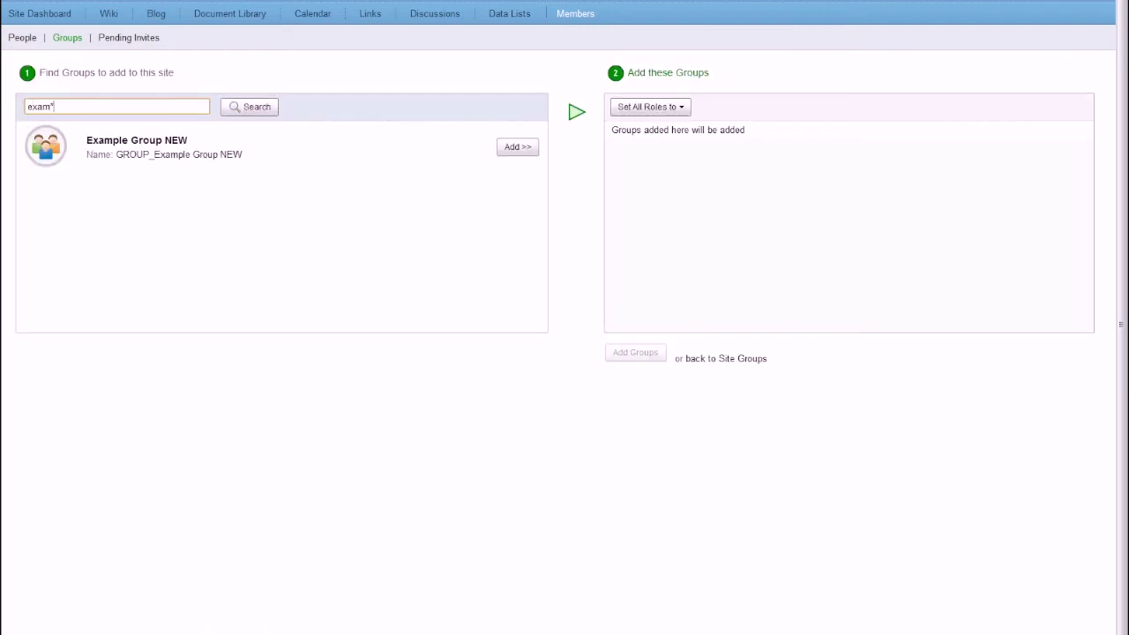
{"action": "left_click", "coordinate": [518, 146]}
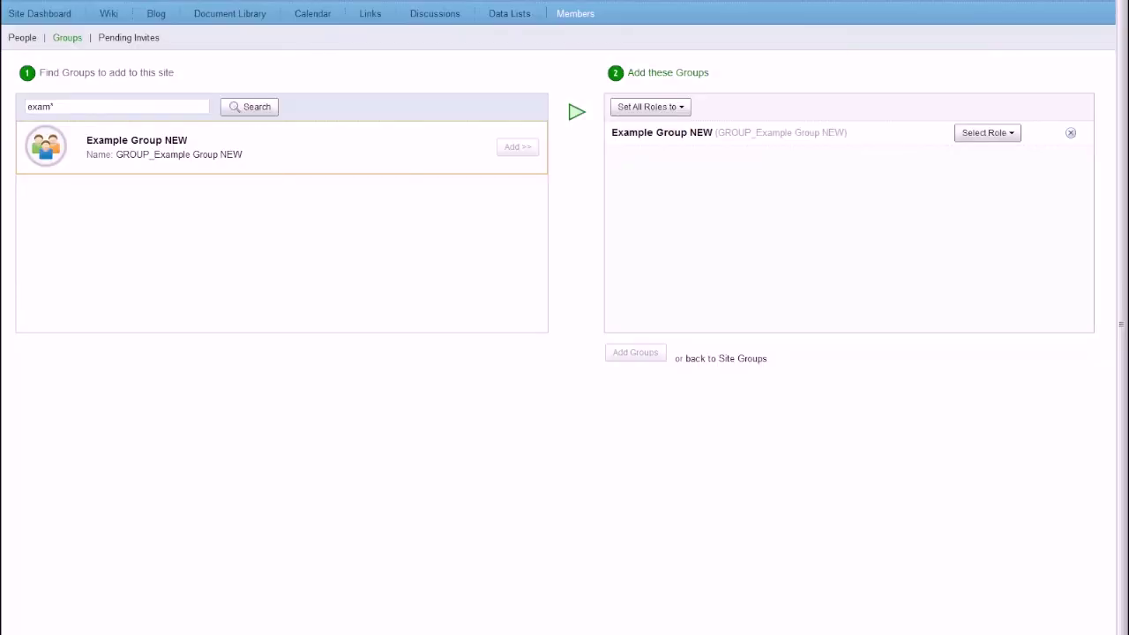
{"action": "left_click", "coordinate": [987, 133]}
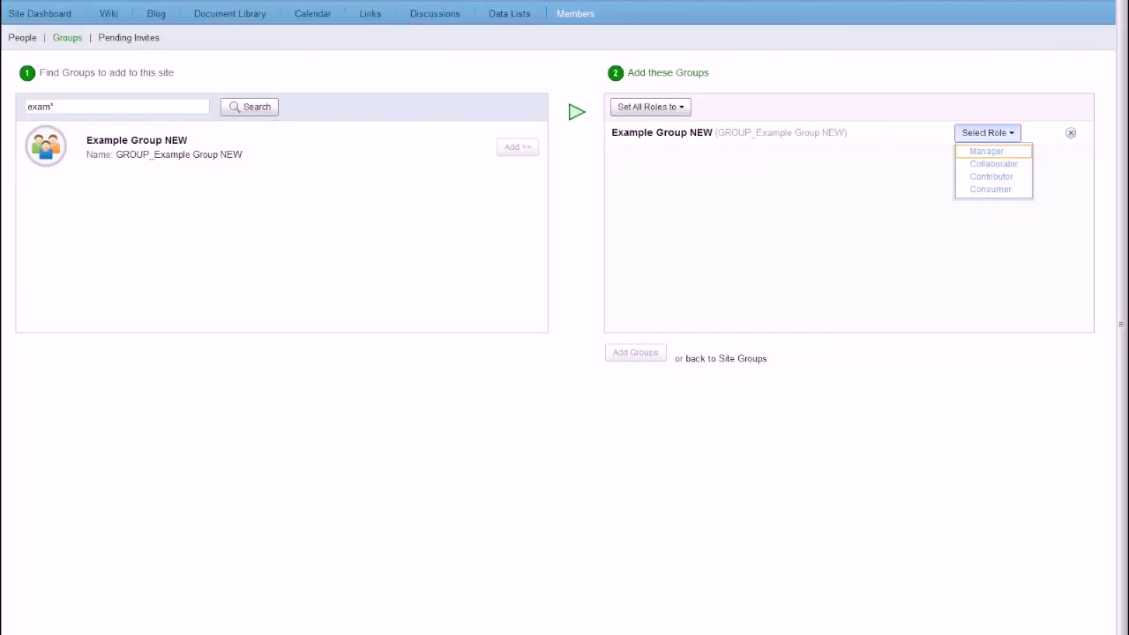
{"action": "left_click", "coordinate": [993, 162]}
{"action": "left_click", "coordinate": [635, 352]}
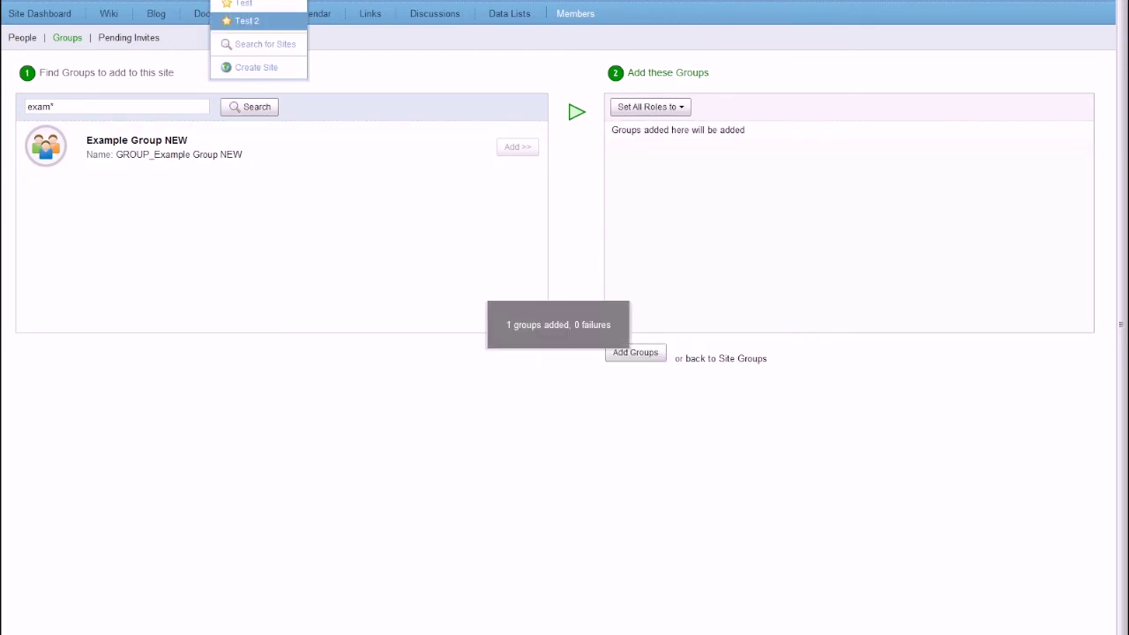
{"action": "left_click", "coordinate": [256, 18]}
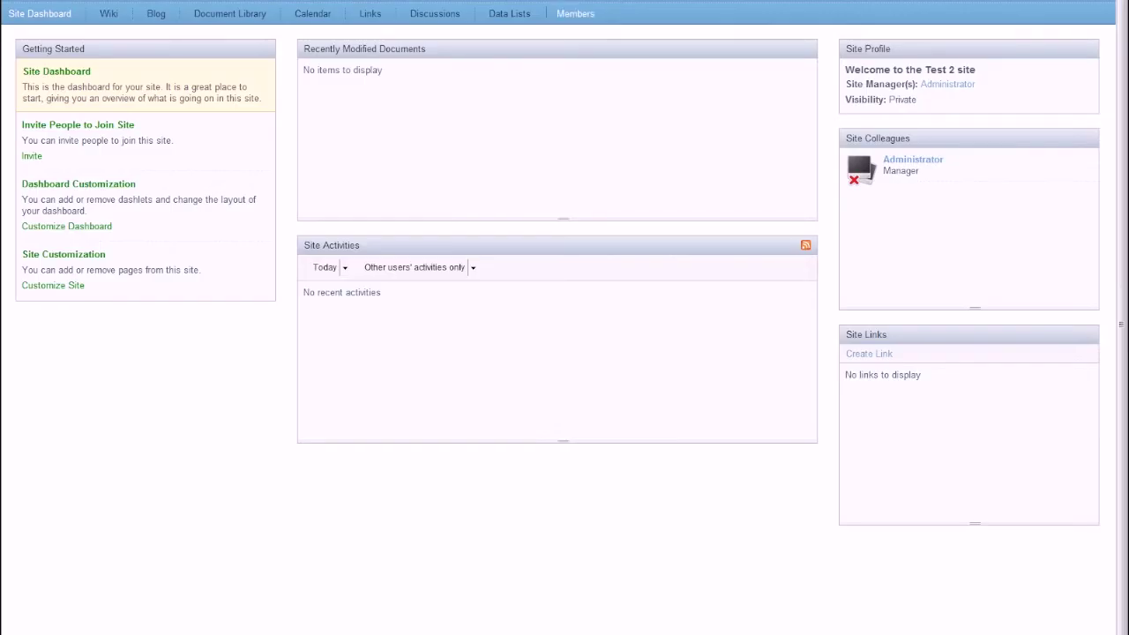
- Search exa* and add Example Group NEW to Test 2 as Contributor, then return to its dashboard
{"action": "left_click", "coordinate": [576, 13]}
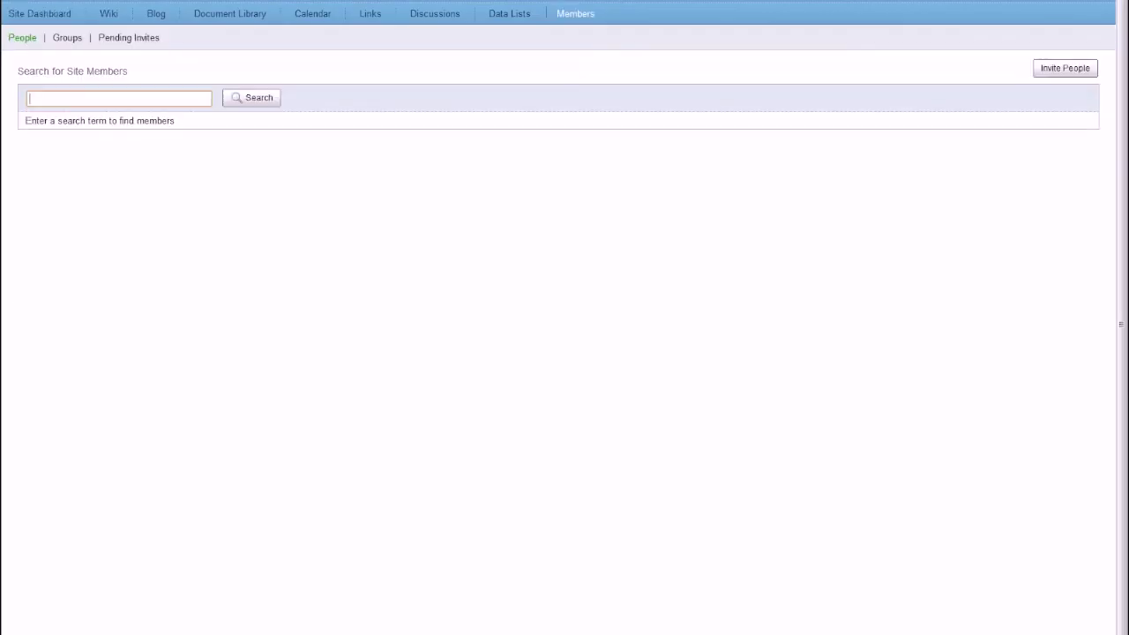
{"action": "left_click", "coordinate": [67, 38]}
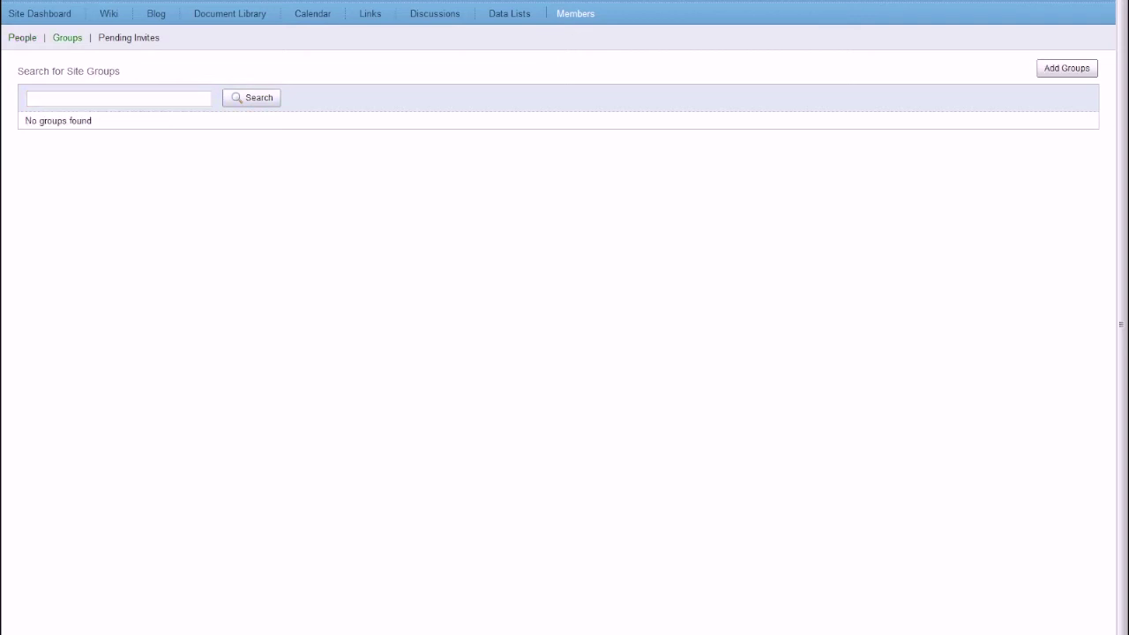
{"action": "left_click", "coordinate": [1066, 68]}
{"action": "type", "text": "exa"}
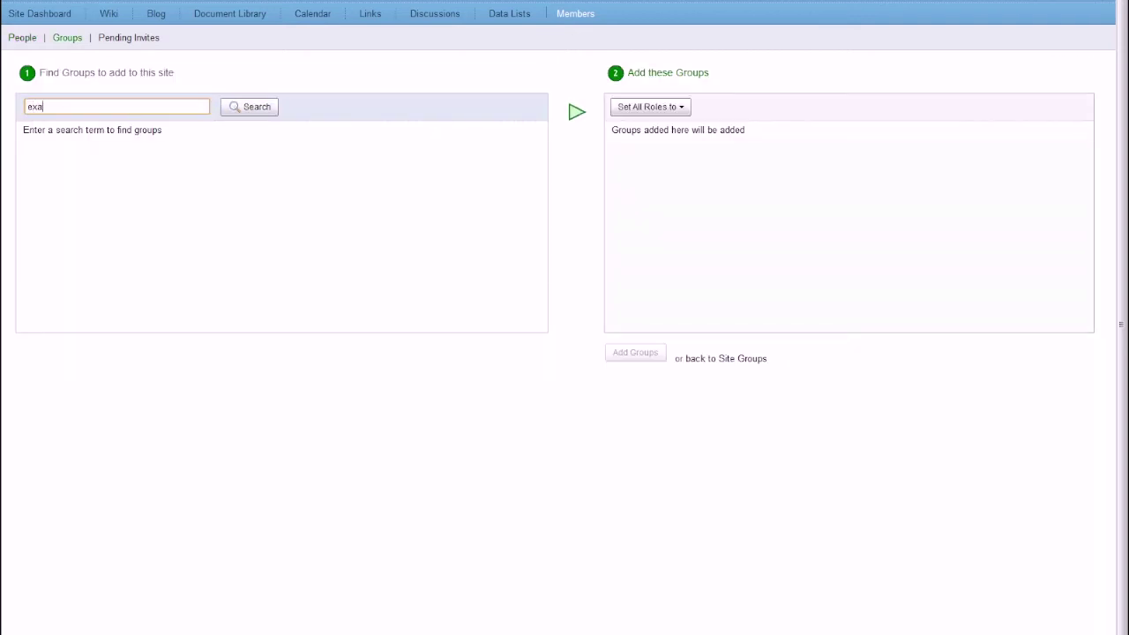
{"action": "type", "text": "*"}
{"action": "key", "text": "Return"}
{"action": "left_click", "coordinate": [518, 146]}
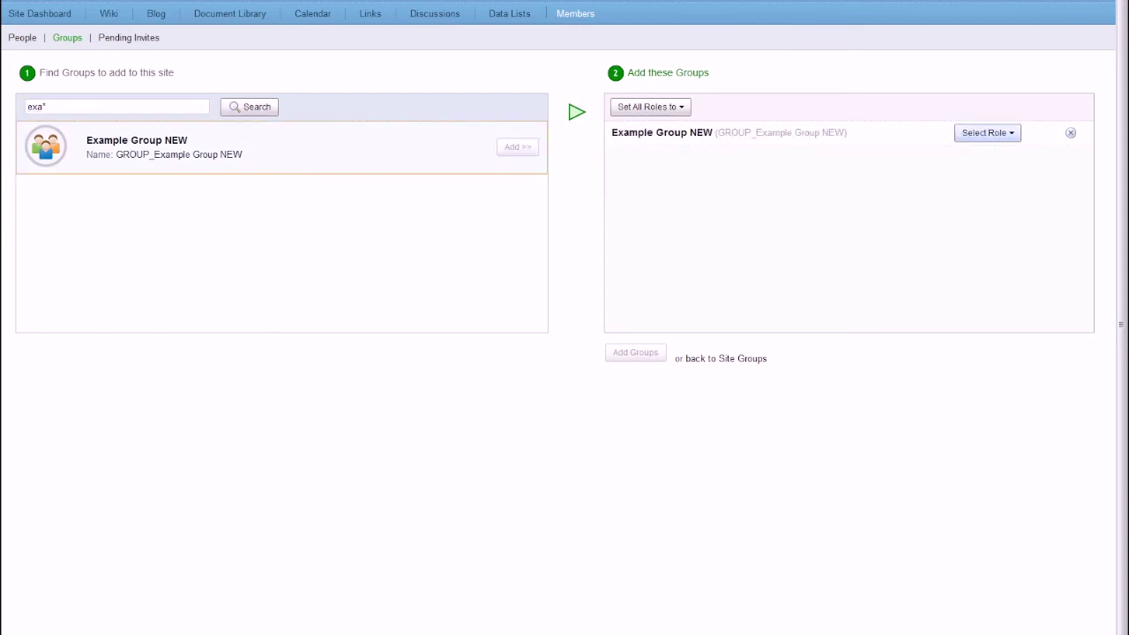
{"action": "left_click", "coordinate": [987, 132]}
{"action": "key", "text": "Down"}
{"action": "key", "text": "Return"}
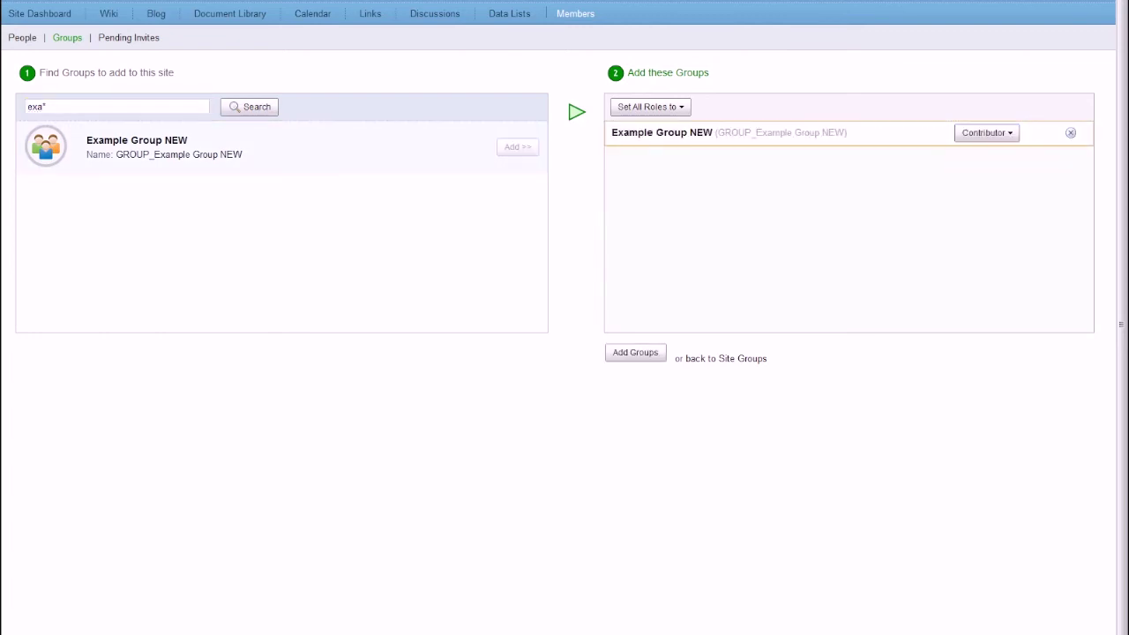
{"action": "left_click", "coordinate": [635, 352]}
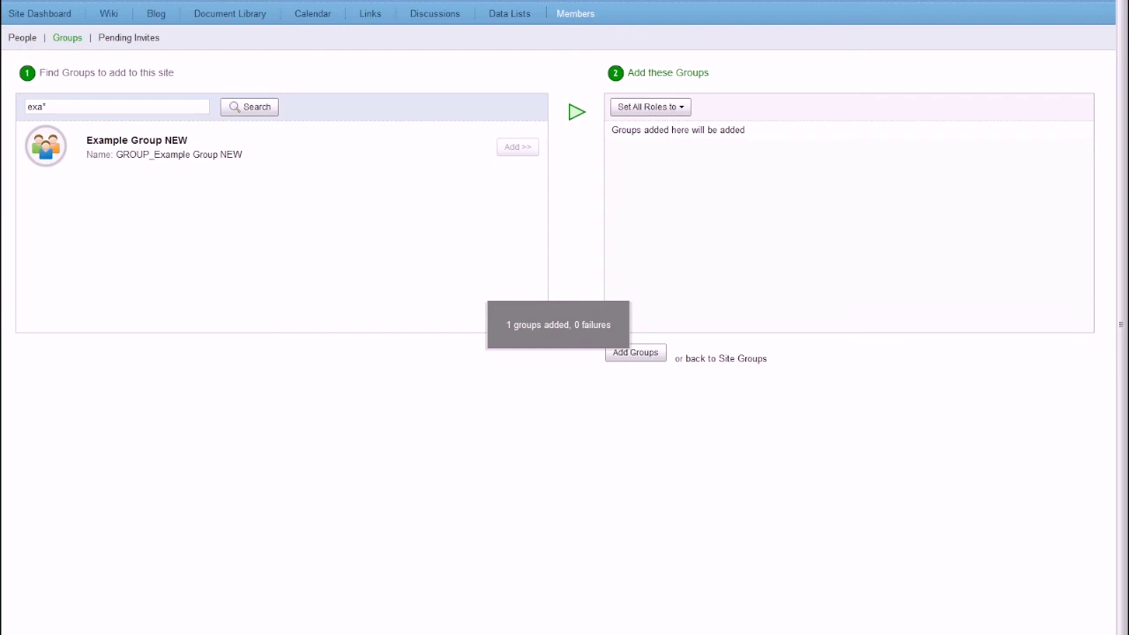
{"action": "left_click", "coordinate": [40, 13]}
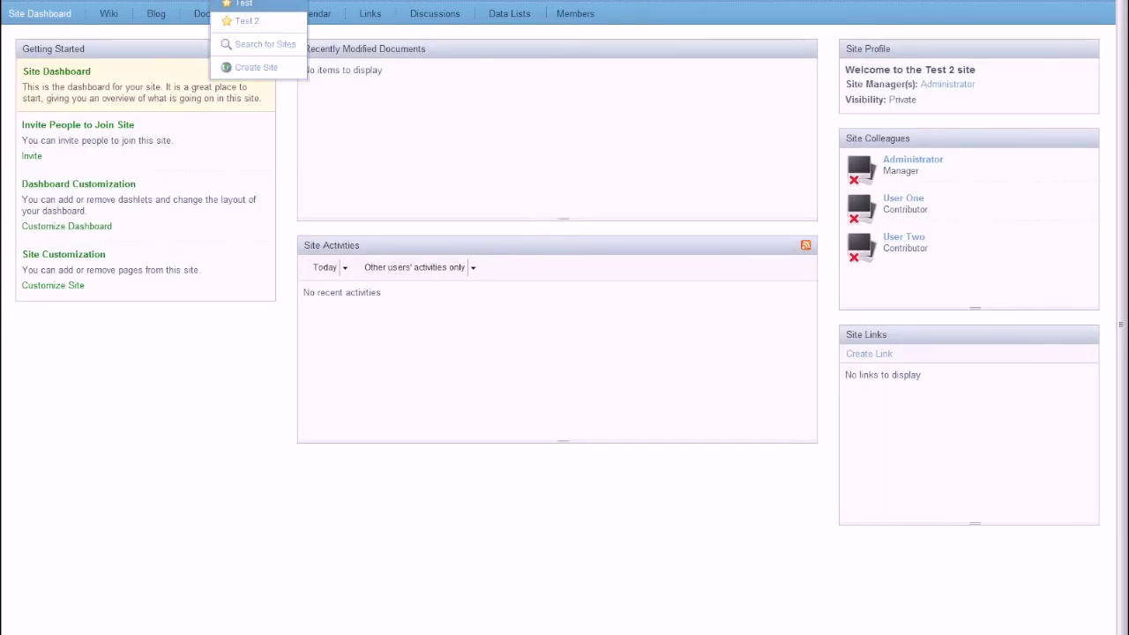
- Open the Test site dashboard to see User One and User Two listed as Collaborators
{"action": "left_click", "coordinate": [256, 7]}
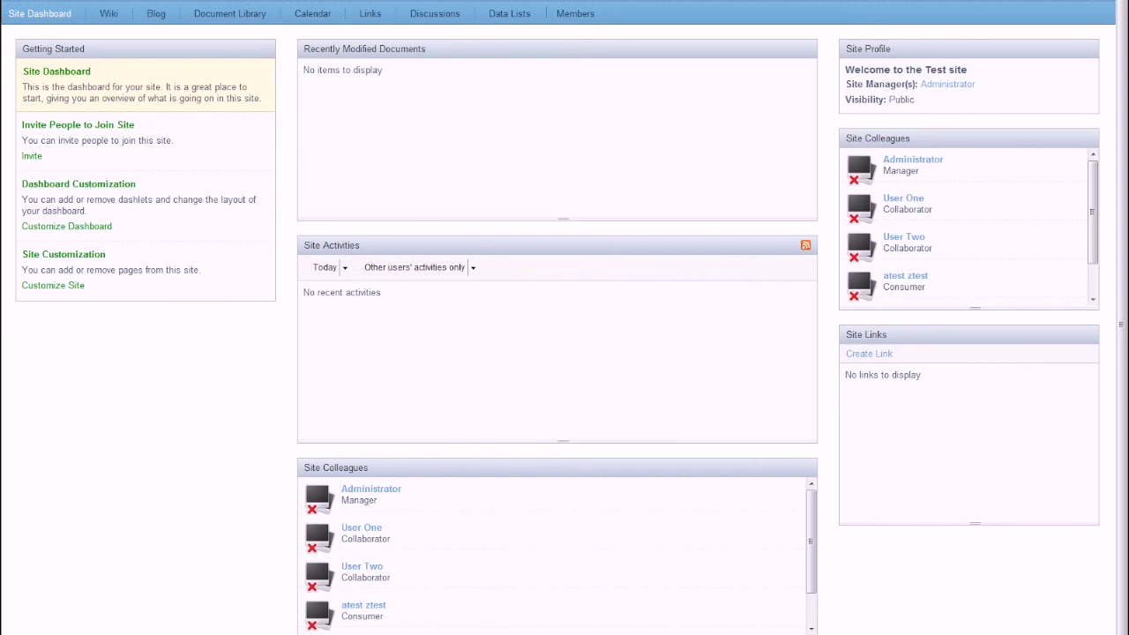